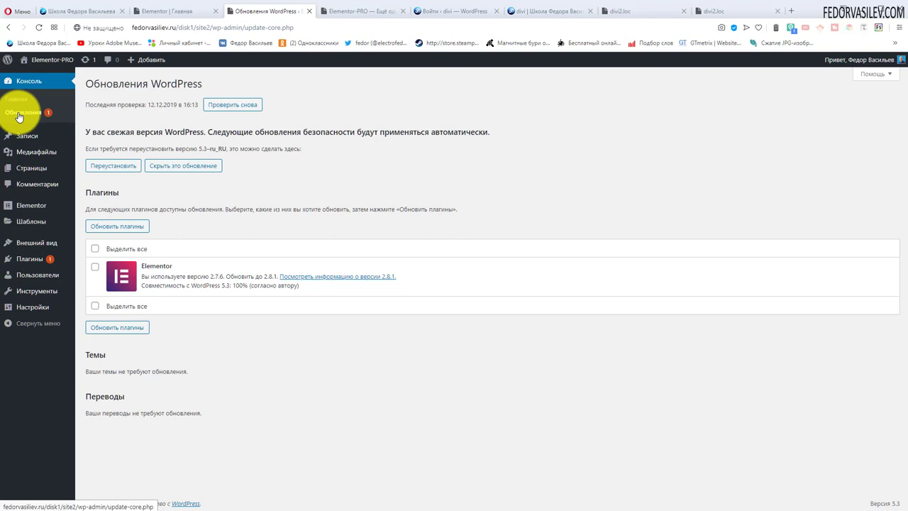
# Recheck for WordPress updates, then update the Elementor plugin and expand the update details
pyautogui.click(229, 107)
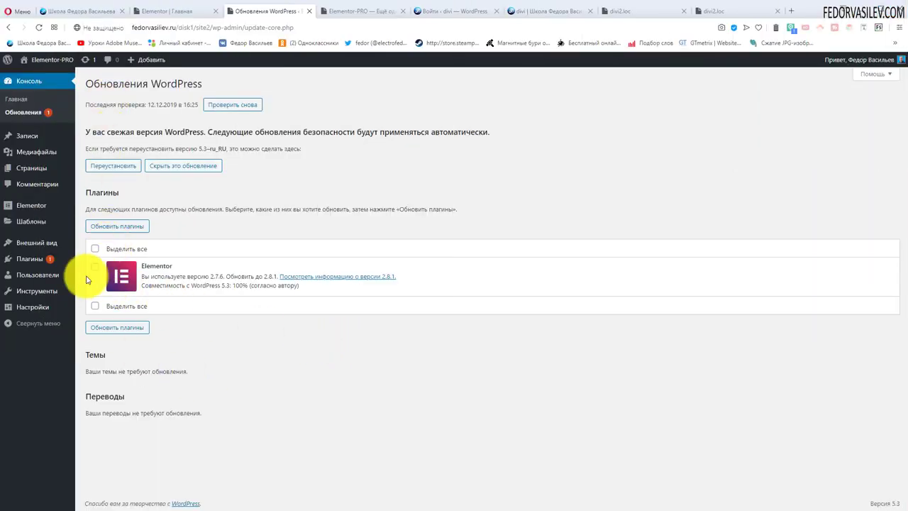
pyautogui.click(111, 329)
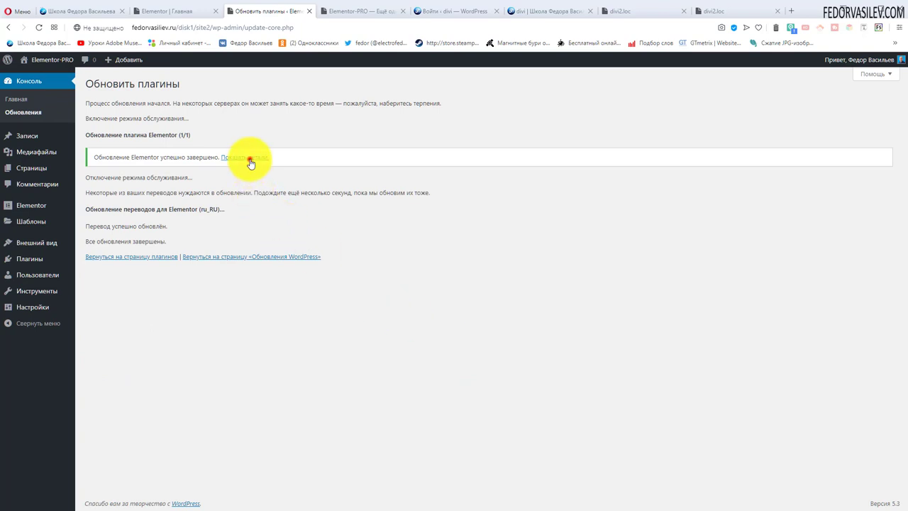
pyautogui.click(245, 158)
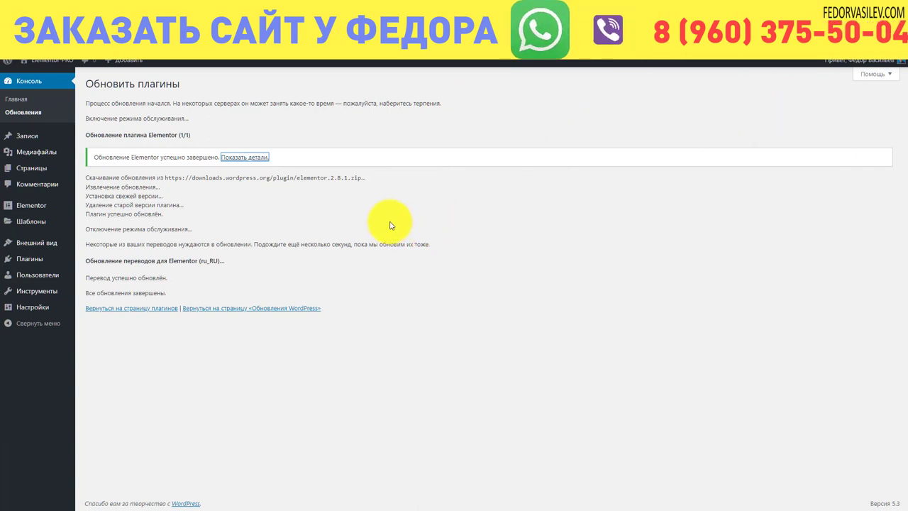
# Open the Главная page from the site's page list in the Elementor editor
pyautogui.click(40, 170)
pyautogui.click(39, 169)
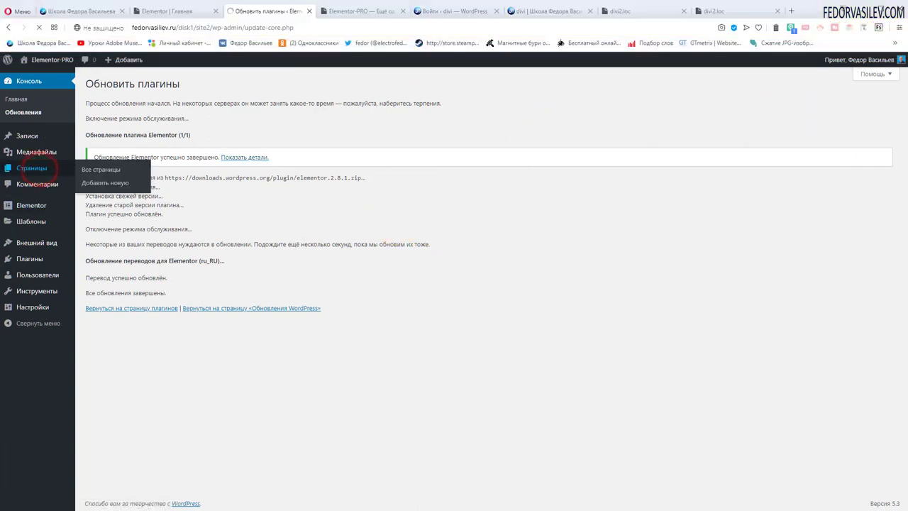
pyautogui.click(277, 165)
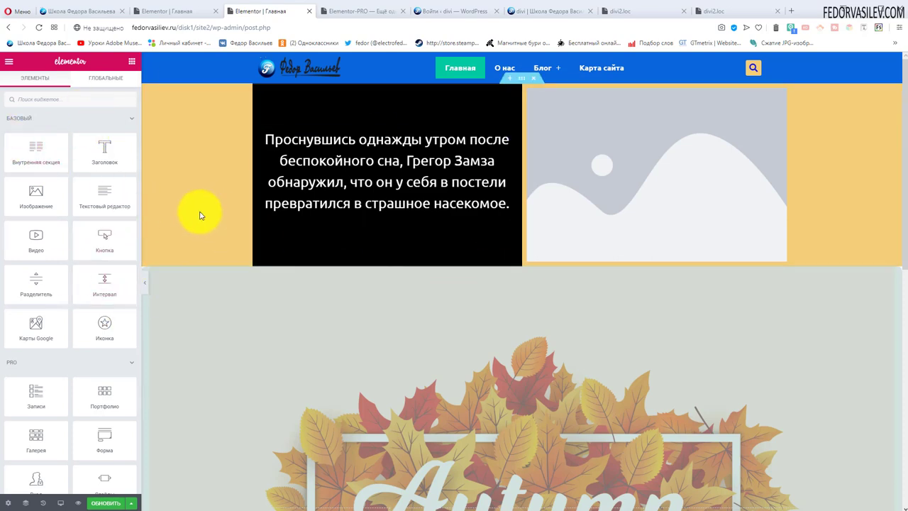
# Set the editor's interface theme to Тёмный and widen the widget panel to about one and a half times its width
pyautogui.click(9, 63)
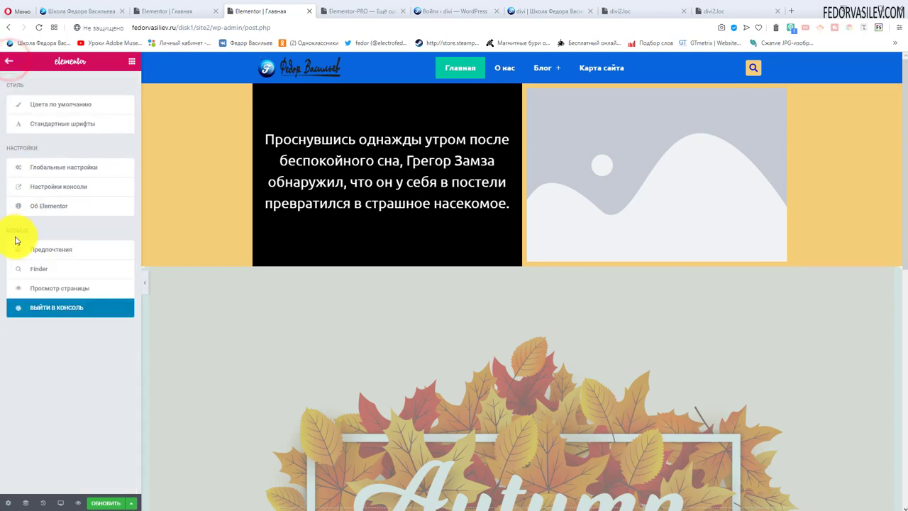
pyautogui.click(51, 253)
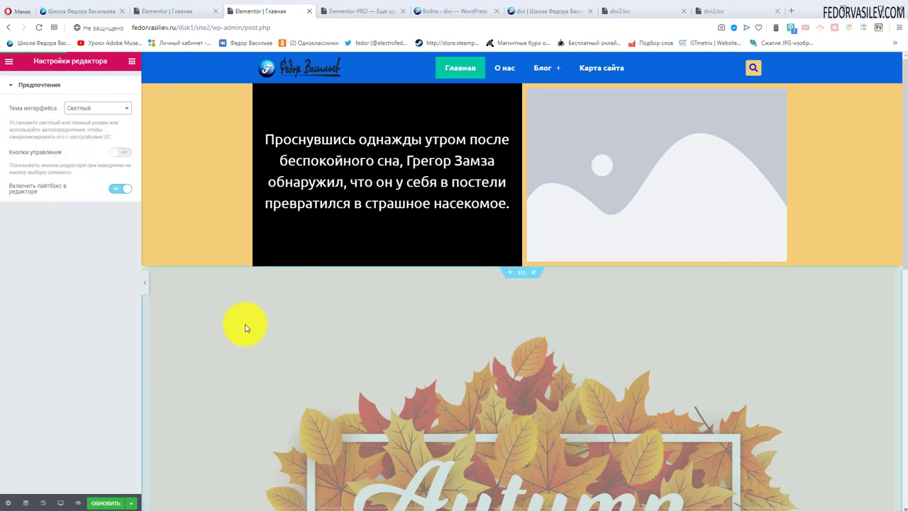
pyautogui.click(80, 133)
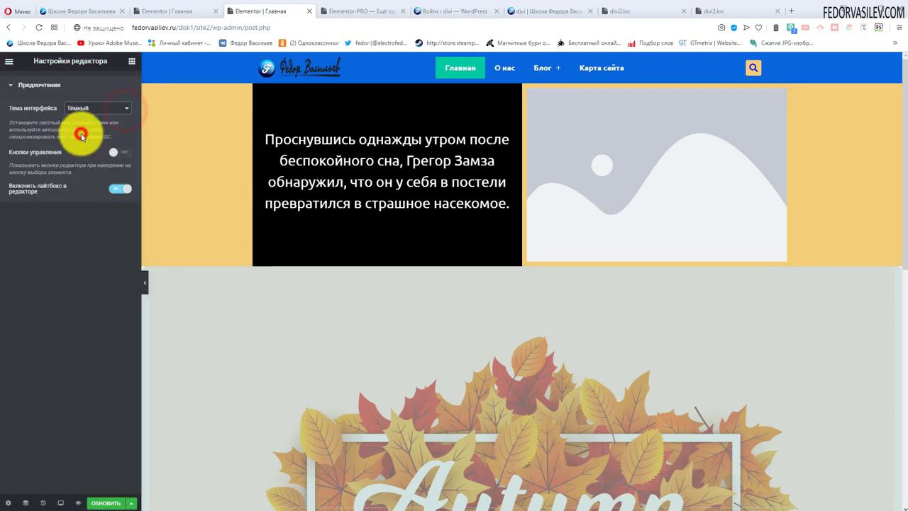
pyautogui.click(9, 63)
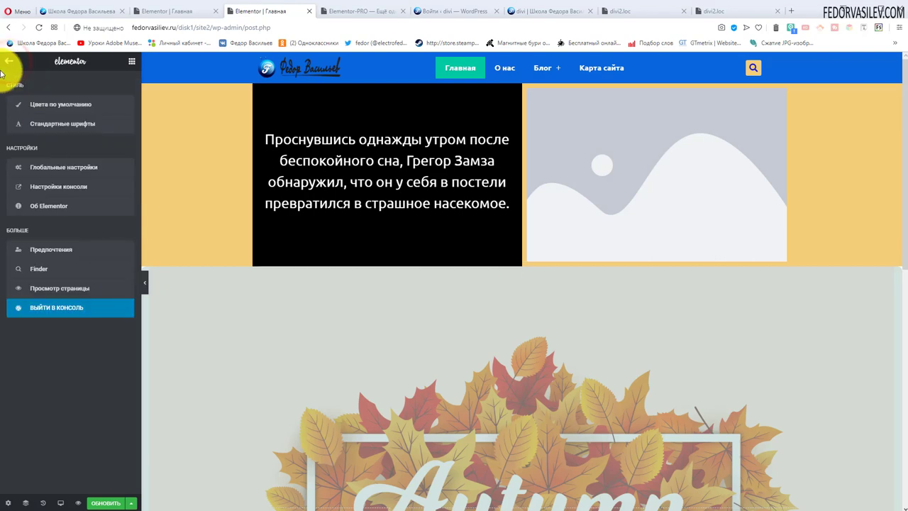
pyautogui.click(7, 64)
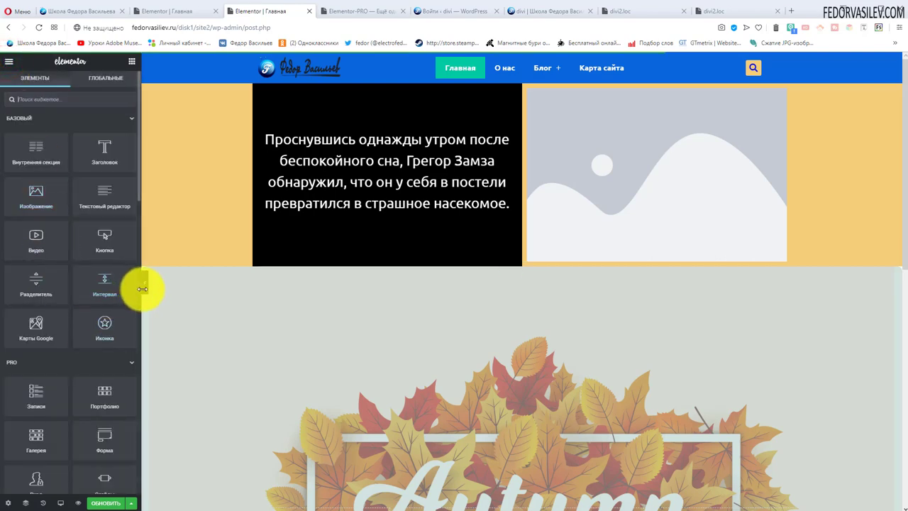
pyautogui.moveTo(143, 289); pyautogui.dragTo(284, 300)
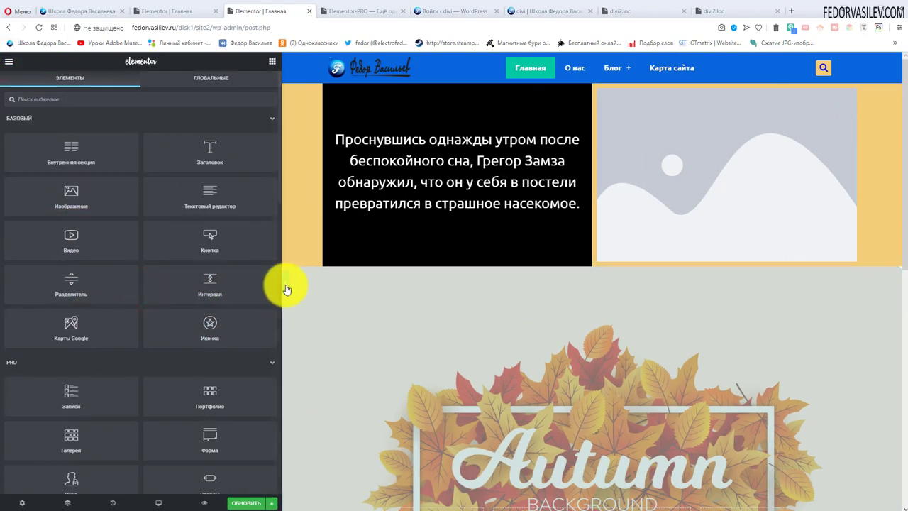
pyautogui.moveTo(283, 286); pyautogui.dragTo(203, 287)
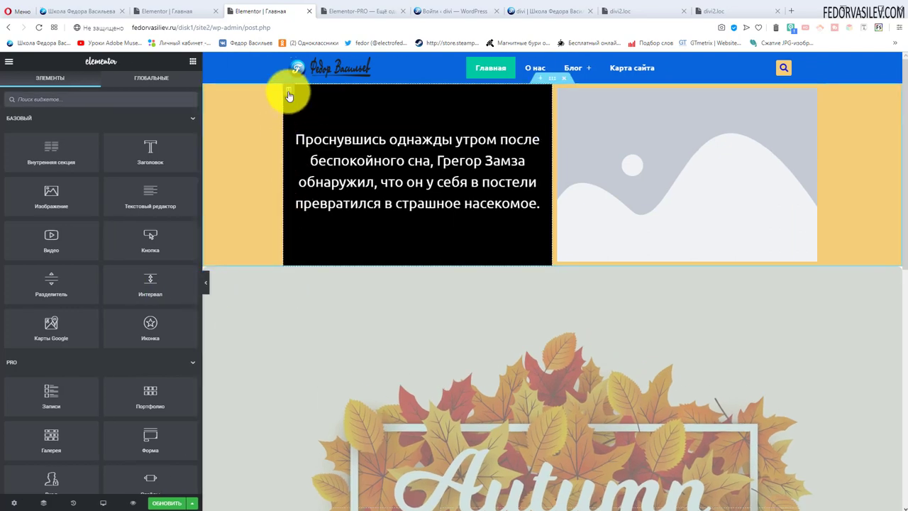
# Open the background colour picker of the column with the text and reorder its saved swatches so that orange comes first
pyautogui.click(288, 93)
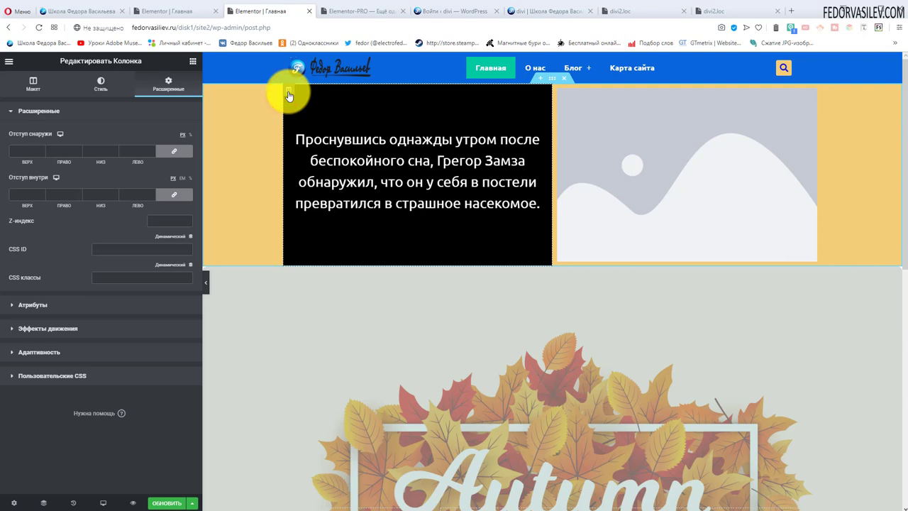
pyautogui.click(102, 86)
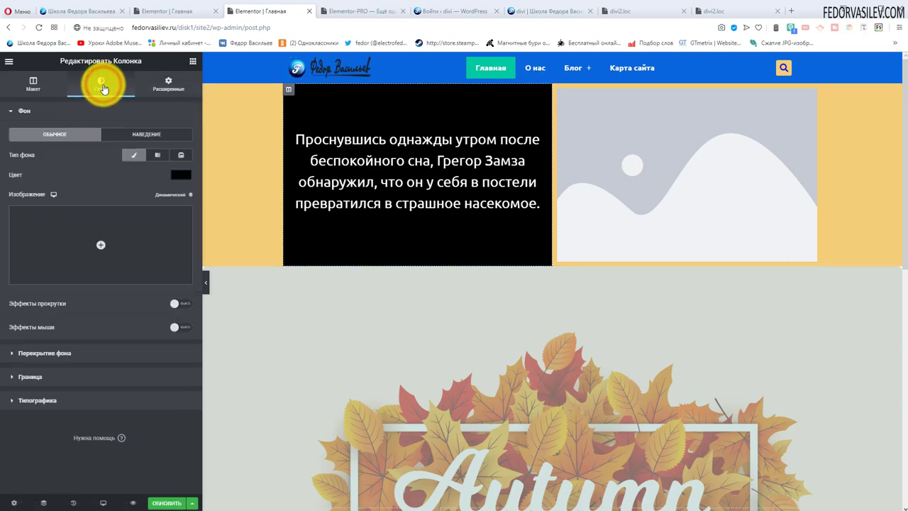
pyautogui.click(179, 176)
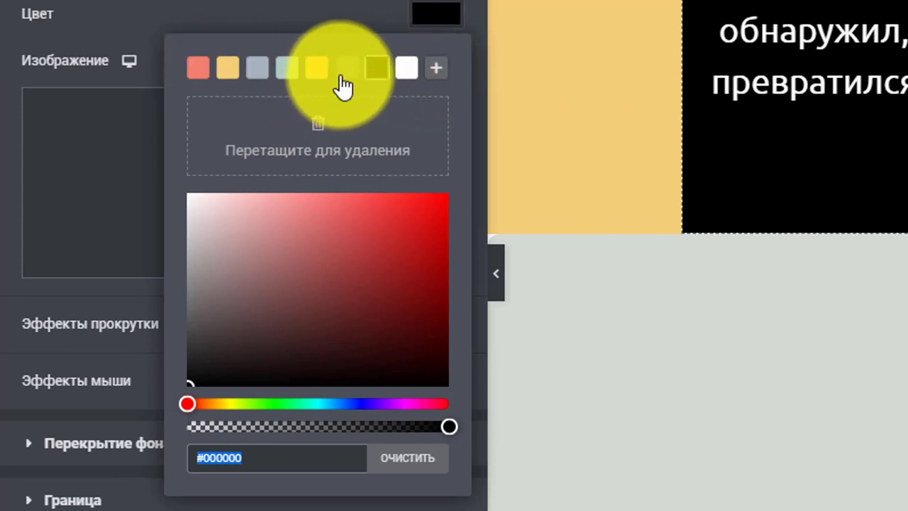
pyautogui.moveTo(317, 68); pyautogui.dragTo(241, 73)
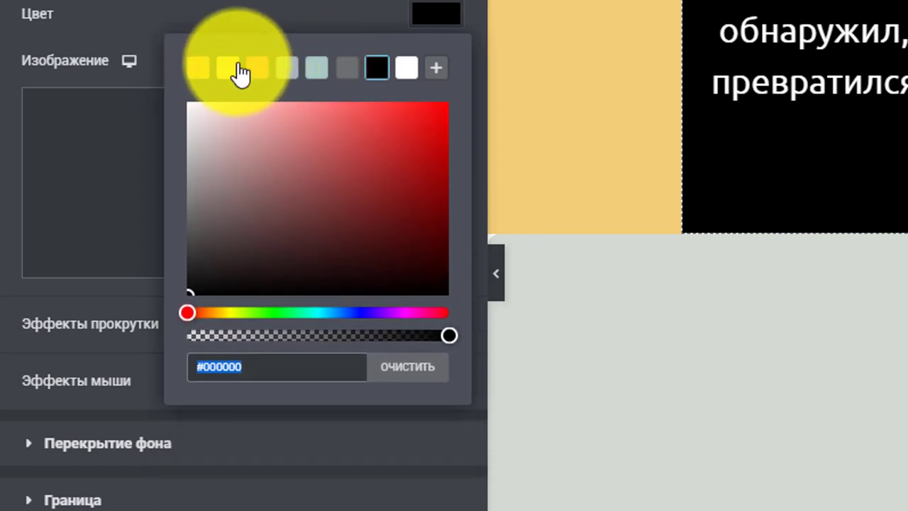
# Set the text column's background colour to blue #2E57C6 and save it as a new swatch
pyautogui.click(300, 184)
pyautogui.moveTo(365, 226)
pyautogui.mouseDown()
pyautogui.moveTo(284, 193)
pyautogui.moveTo(387, 147)
pyautogui.mouseUp()
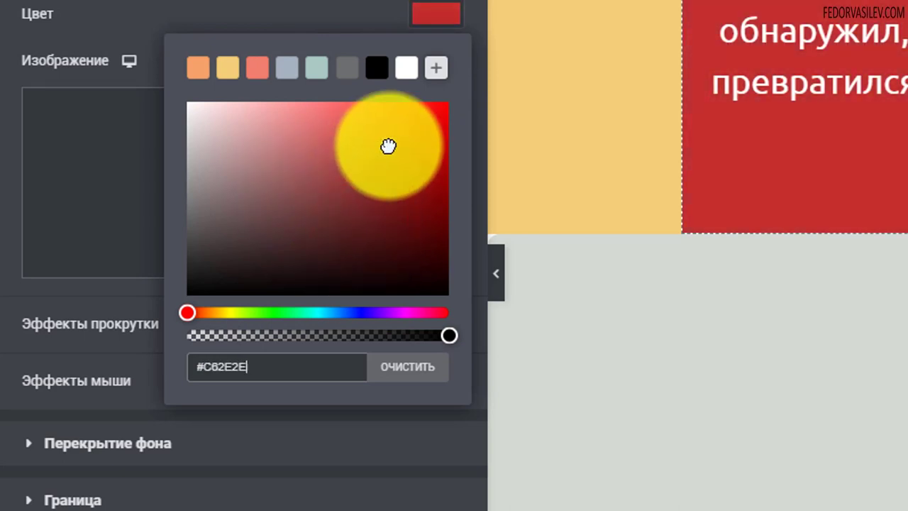
pyautogui.click(349, 313)
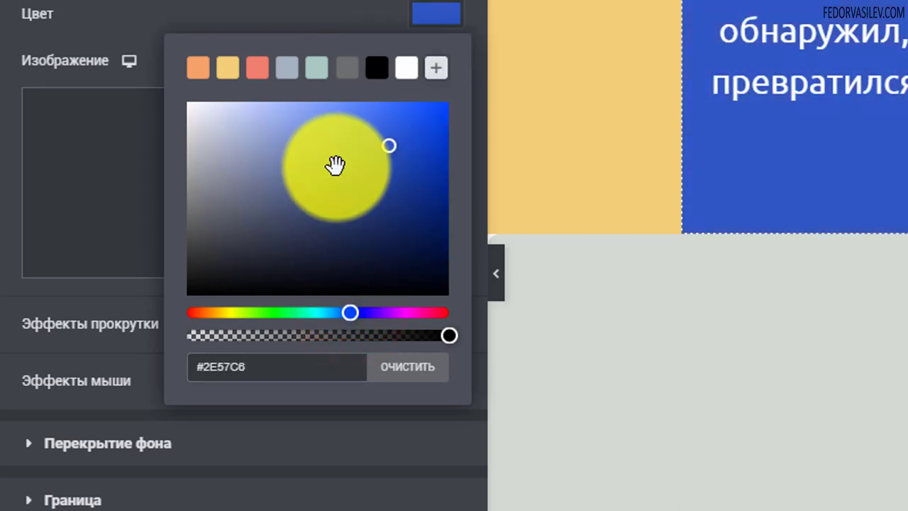
pyautogui.click(436, 67)
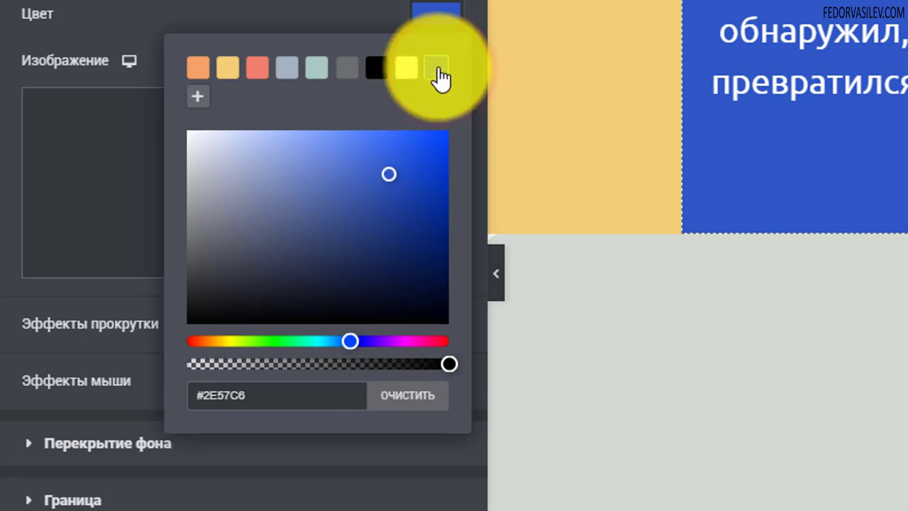
# Reopen the text column's background colour picker and add beige, brown and dark red swatches to the palette
pyautogui.click(284, 18)
pyautogui.click(446, 14)
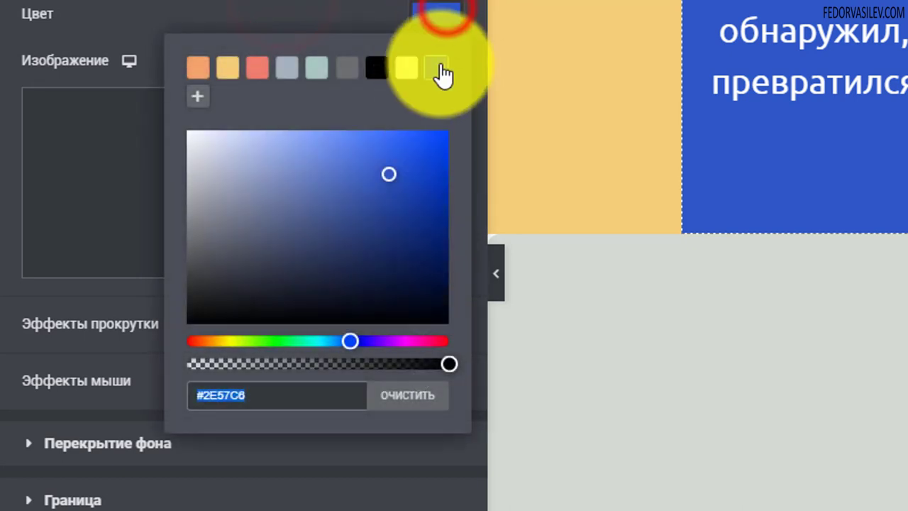
pyautogui.click(195, 98)
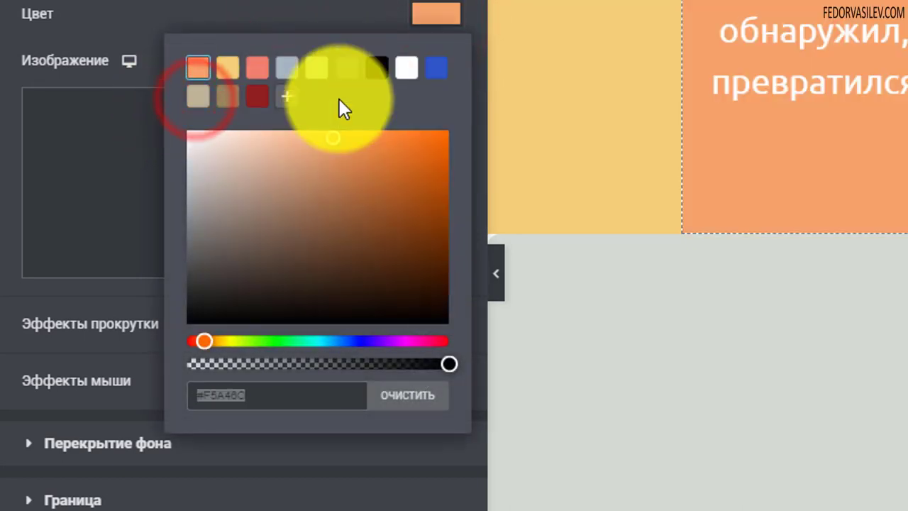
# Apply the teal swatch #AAC9C3 as the text column's background and try dropping that swatch onto the removal area
pyautogui.click(348, 67)
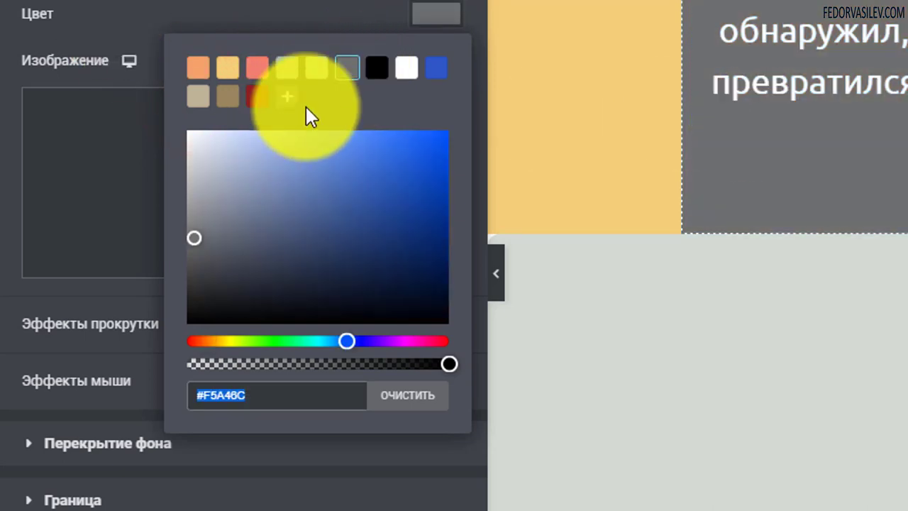
pyautogui.click(345, 69)
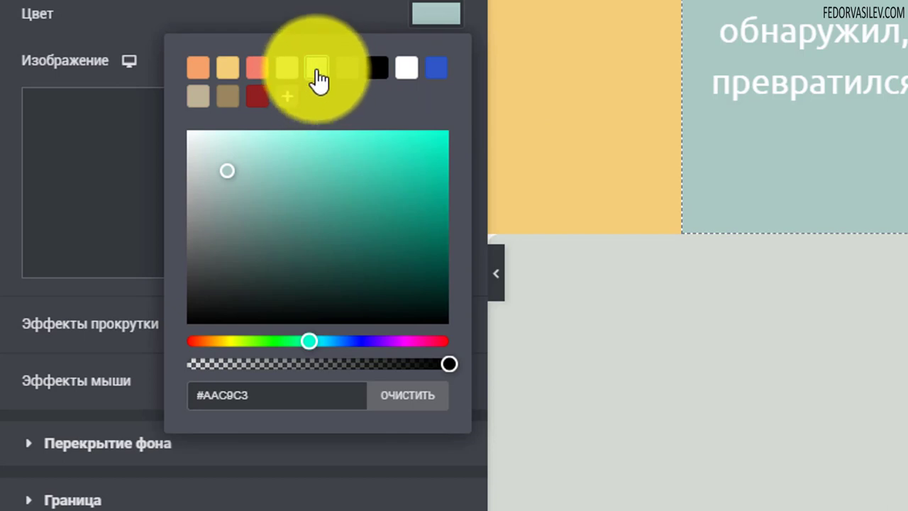
pyautogui.moveTo(317, 69); pyautogui.dragTo(319, 179)
pyautogui.click(312, 71)
pyautogui.moveTo(310, 67); pyautogui.dragTo(316, 135)
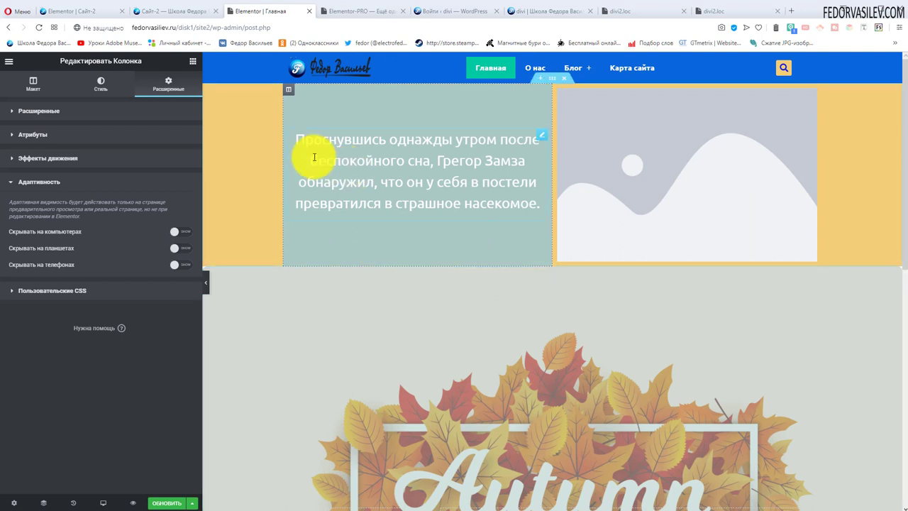
# Open the text column's Адаптивность settings and turn on Скрывать на компьютерах, switching it off and on to compare the column's appearance
pyautogui.click(288, 91)
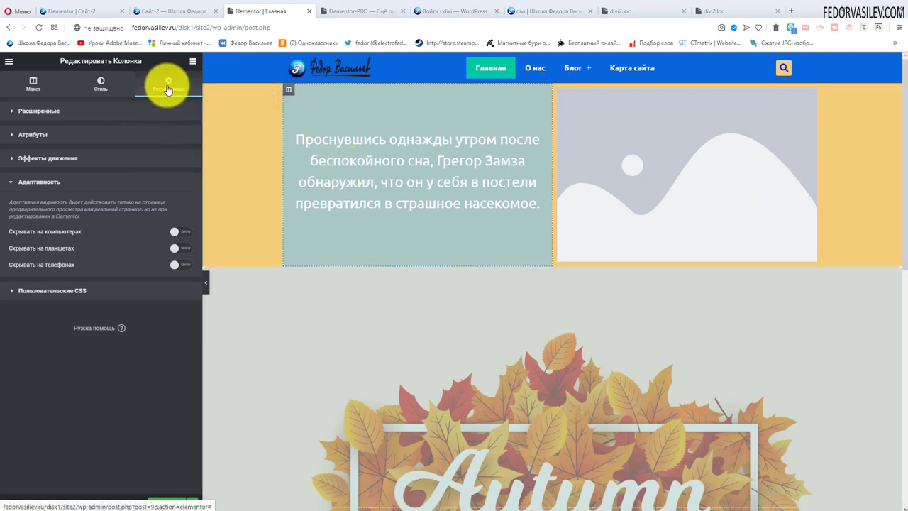
pyautogui.click(21, 181)
pyautogui.click(21, 180)
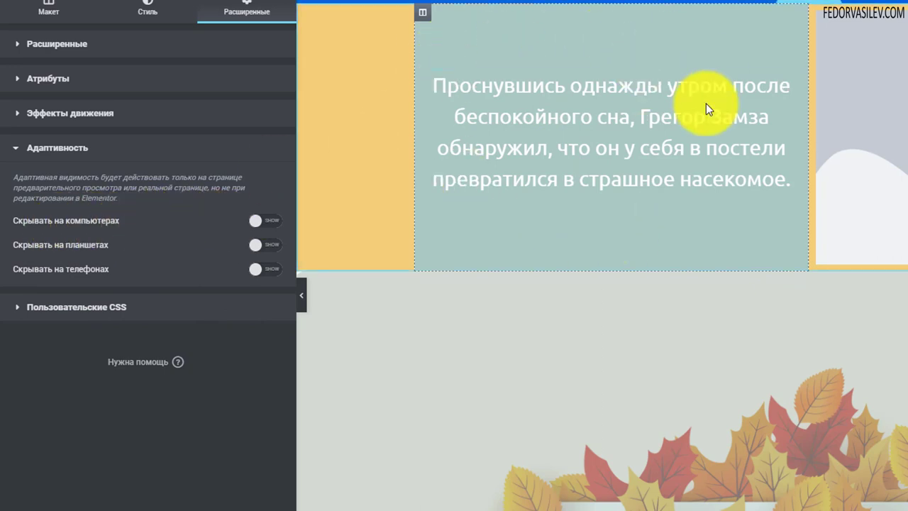
pyautogui.click(271, 222)
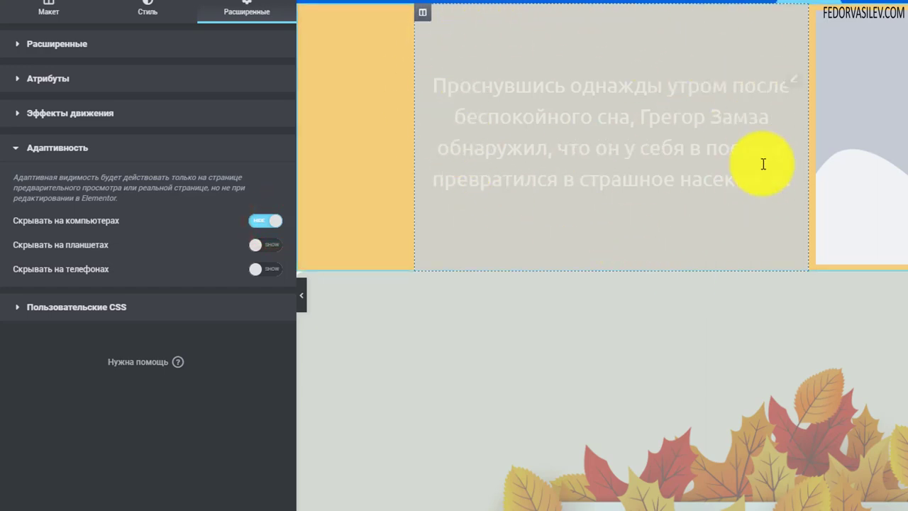
pyautogui.click(264, 222)
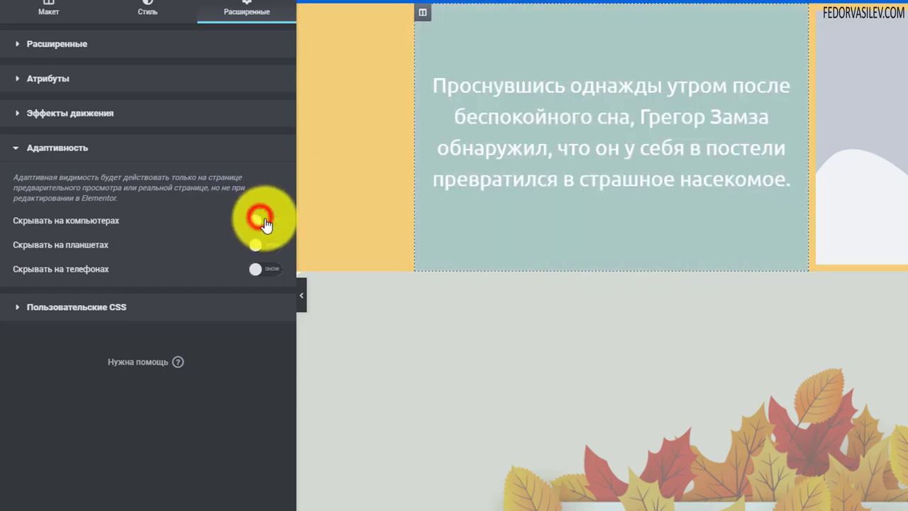
pyautogui.click(268, 223)
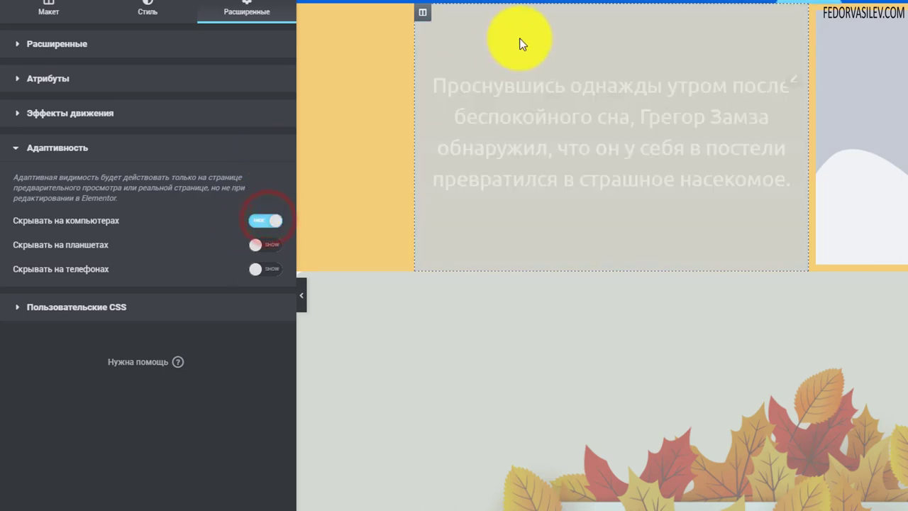
pyautogui.click(259, 226)
pyautogui.click(264, 222)
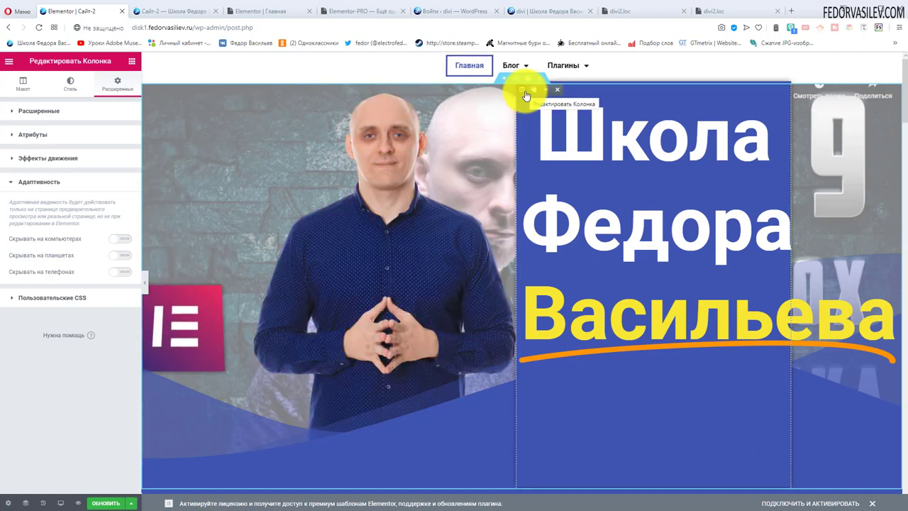
# In the Сайт-2 editor, turn on Скрывать на компьютерах for the large heading's column, switching it off and on to compare
pyautogui.click(121, 238)
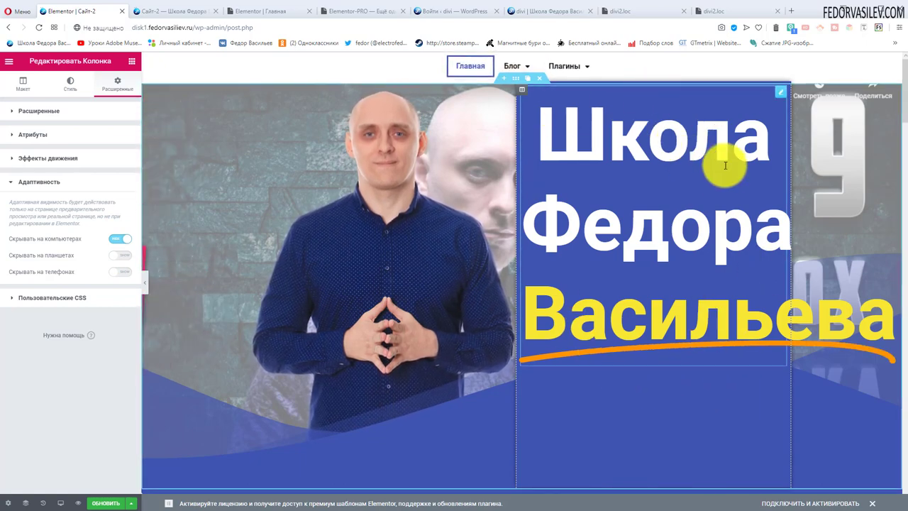
pyautogui.click(118, 242)
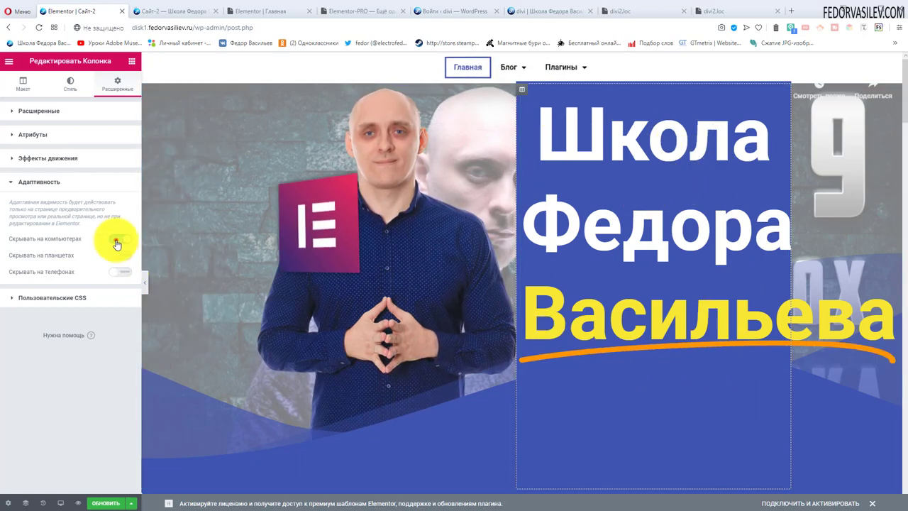
pyautogui.click(118, 241)
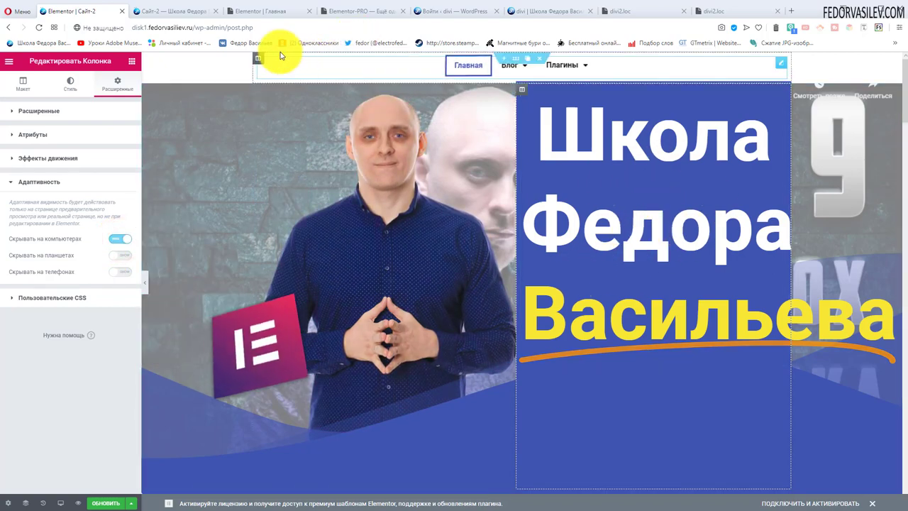
# Compare the text column on the published Elementor-PRO page with the Главная editor, switching Скрывать на компьютерах off and on
pyautogui.click(346, 13)
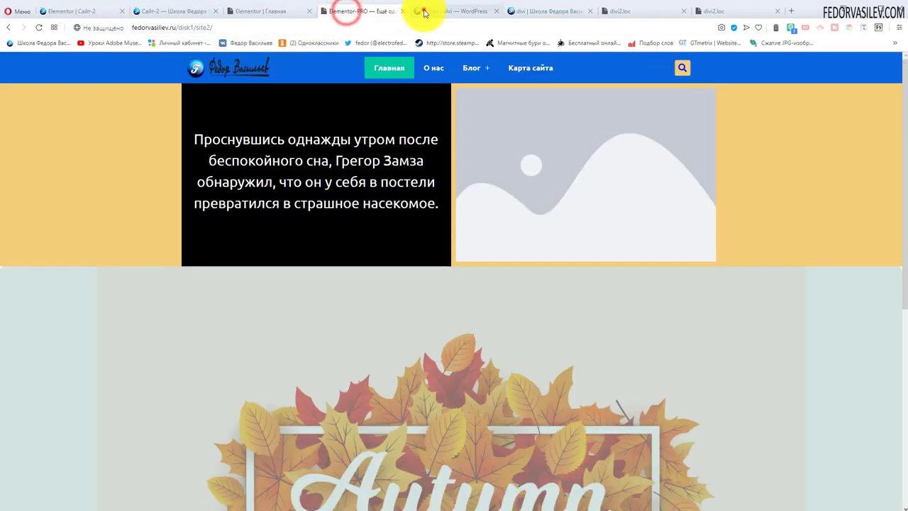
pyautogui.click(425, 13)
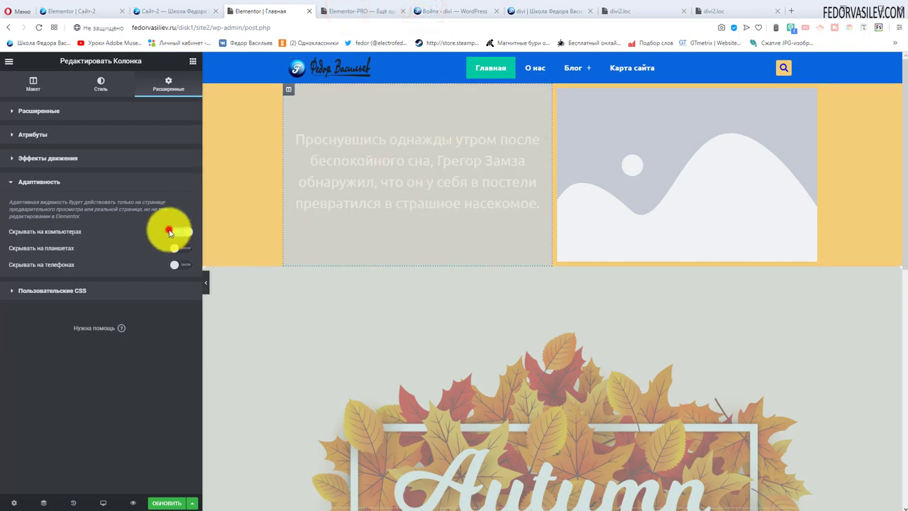
pyautogui.click(170, 231)
pyautogui.click(171, 231)
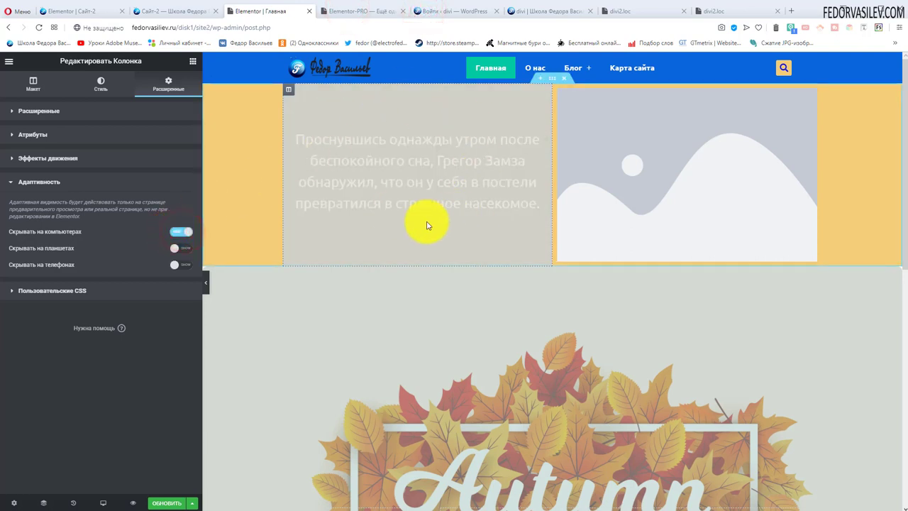
pyautogui.hotkey('ctrl', 'z')
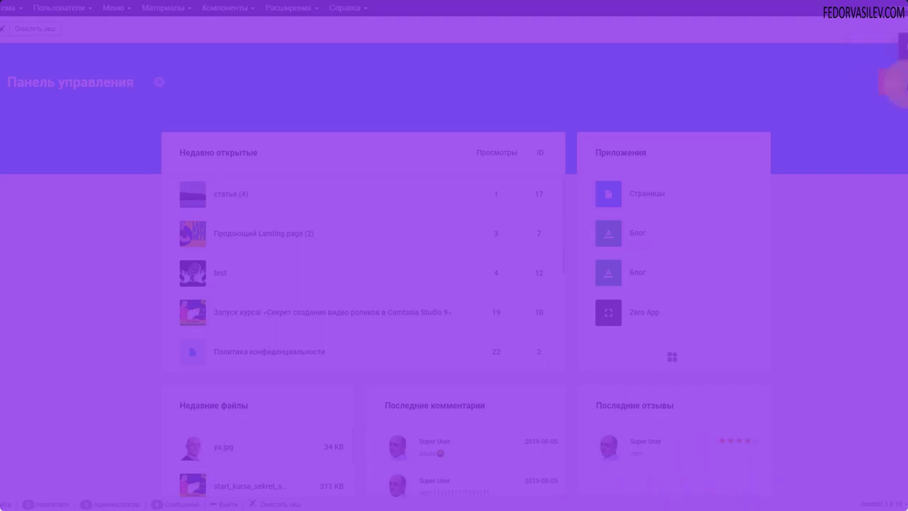
pyautogui.click(899, 87)
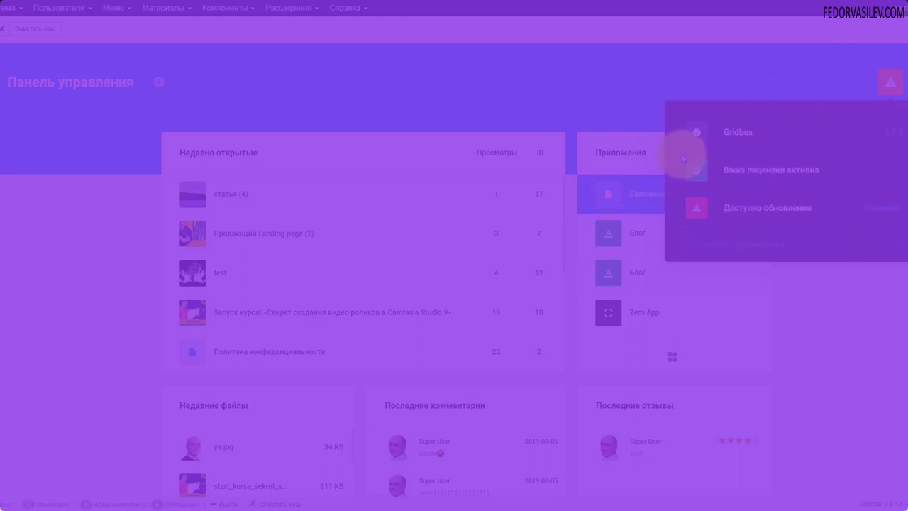
pyautogui.click(701, 137)
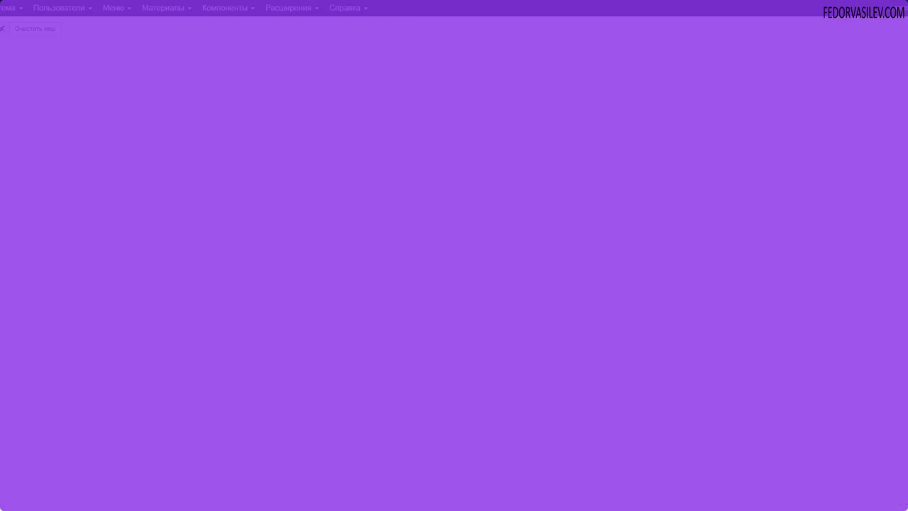
pyautogui.click(14, 173)
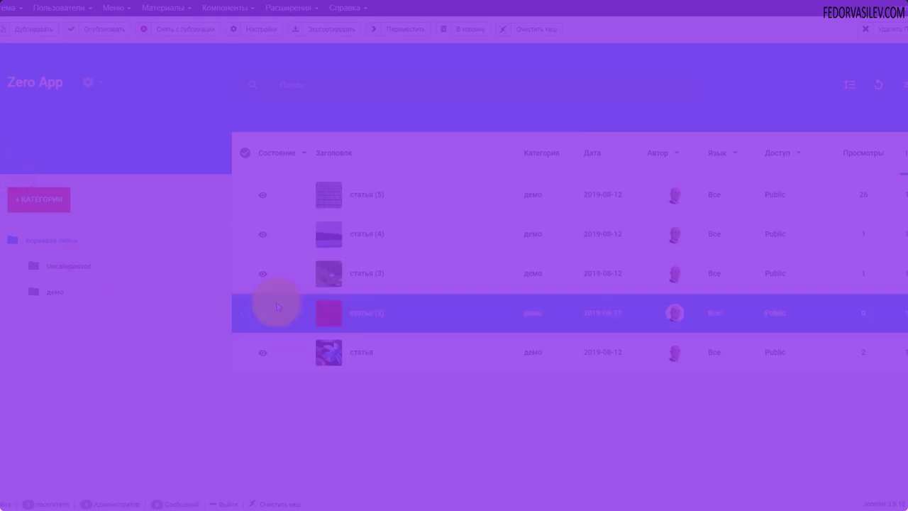
pyautogui.click(88, 82)
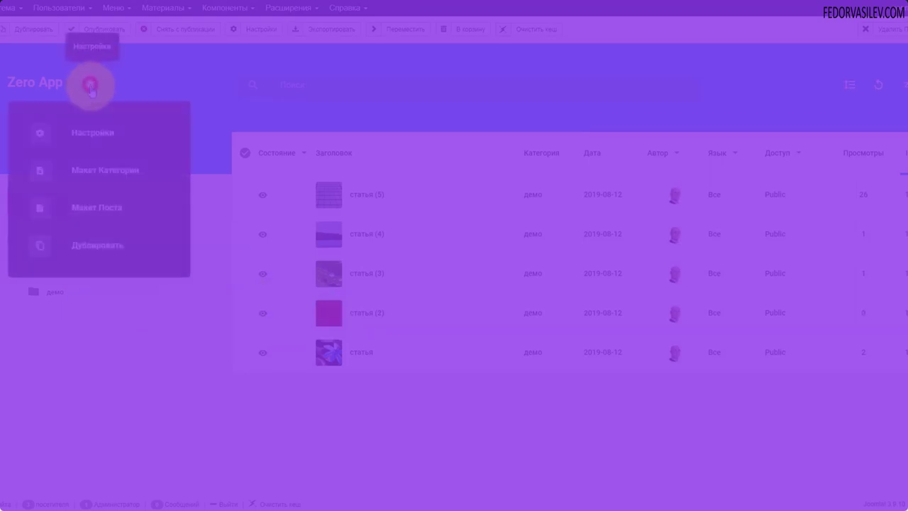
pyautogui.click(96, 213)
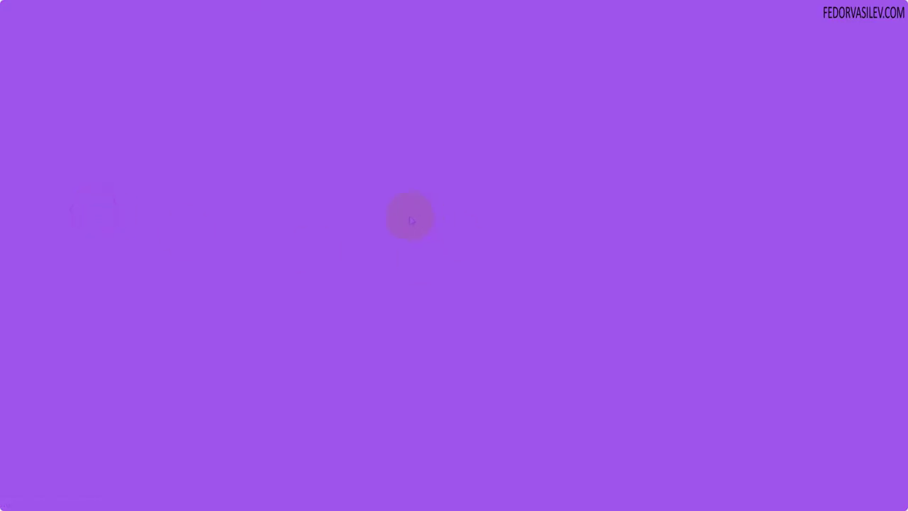